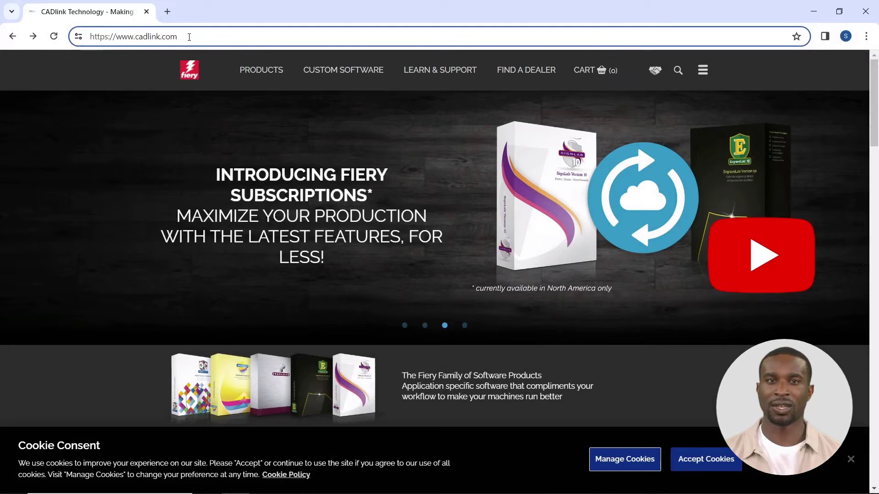
Step: Go from PRODUCTS to the Digital Factory page and open its FREE TRIAL downloads
mouse_move(246, 68)
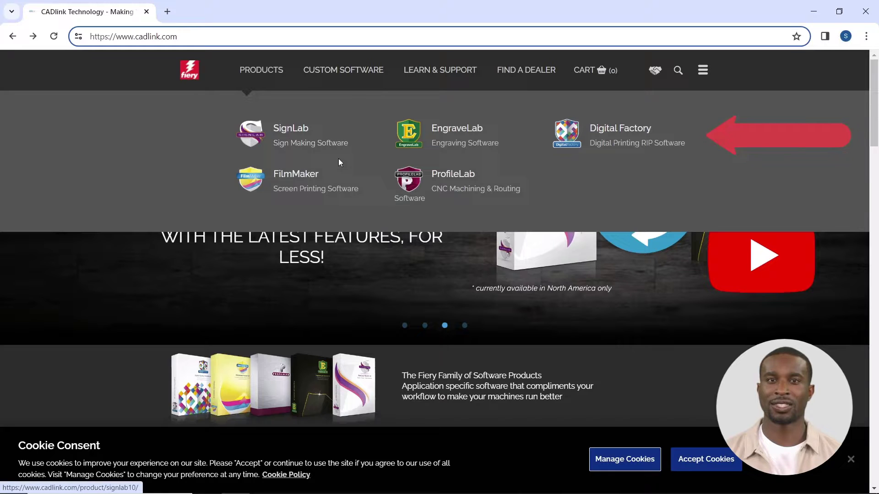
left_click(608, 130)
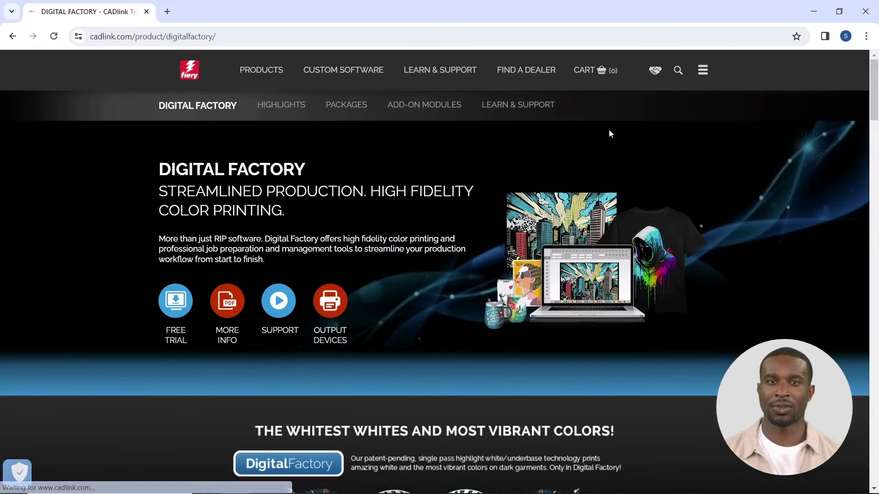
left_click(179, 305)
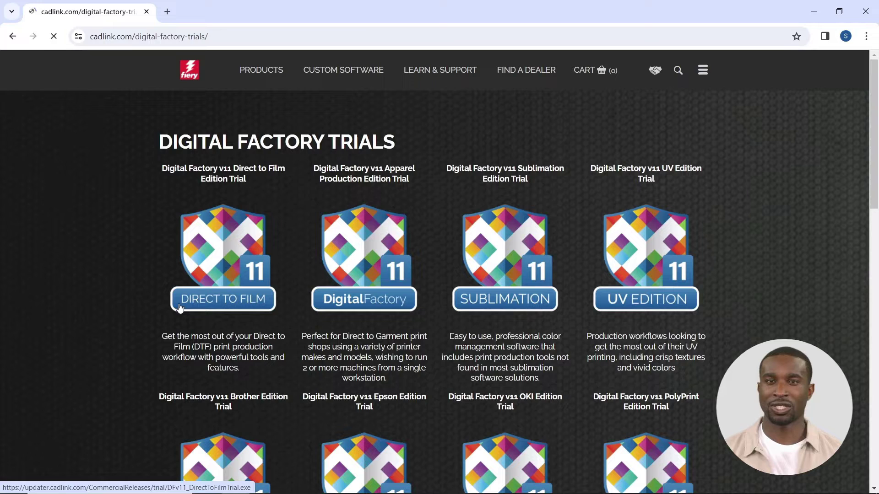
Step: Download DFv11_DirectToFilmTrial.exe for the Direct to Film edition and run it
left_click(220, 264)
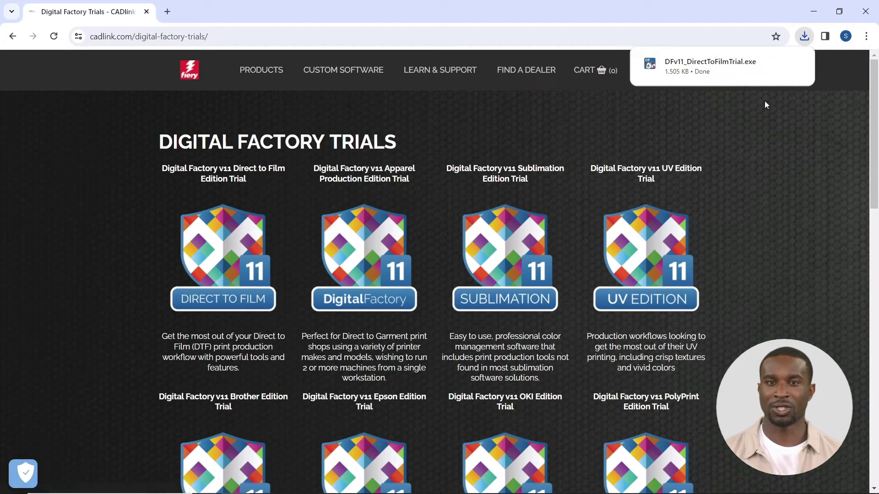
left_click(728, 65)
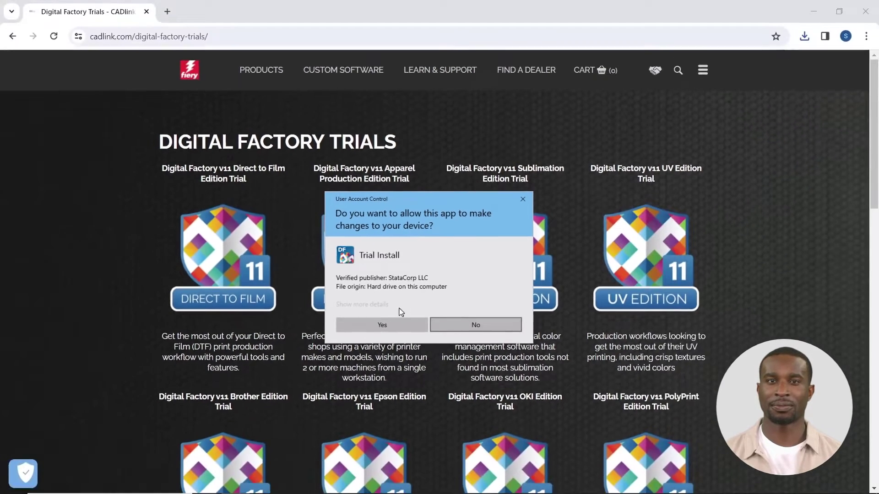
Step: Allow Trial Install to make changes and choose Direct To Film + Digital Factory v11 DesignPro
left_click(385, 319)
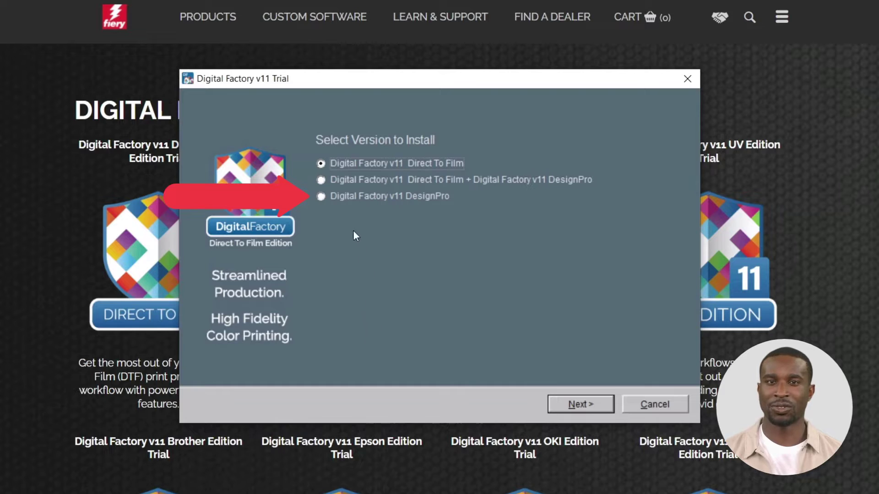
left_click(321, 180)
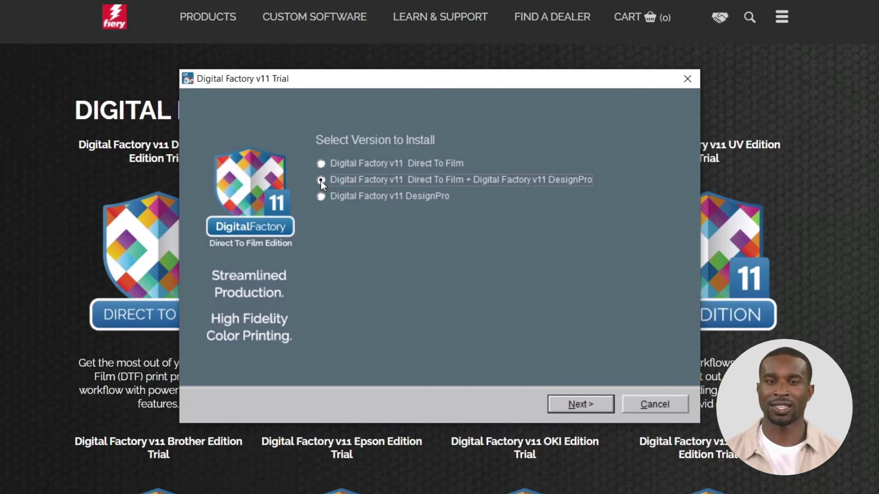
Step: Download the selected Direct To Film version and start the installation
left_click(582, 405)
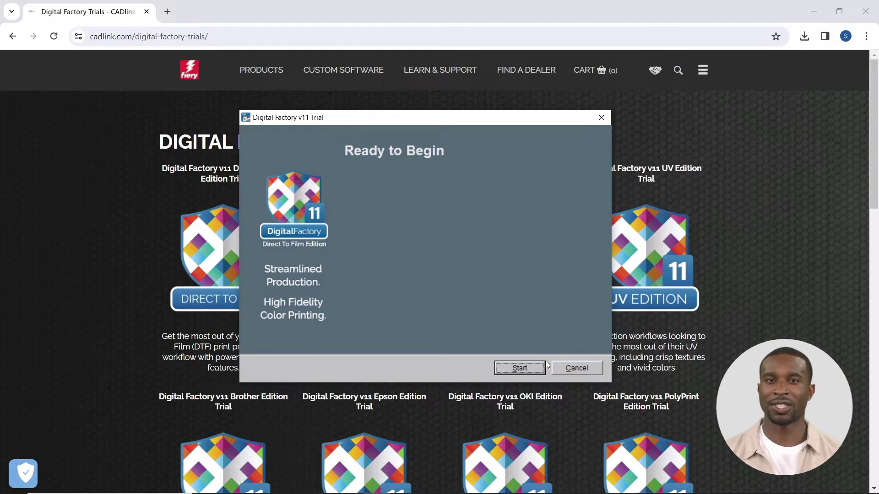
left_click(520, 368)
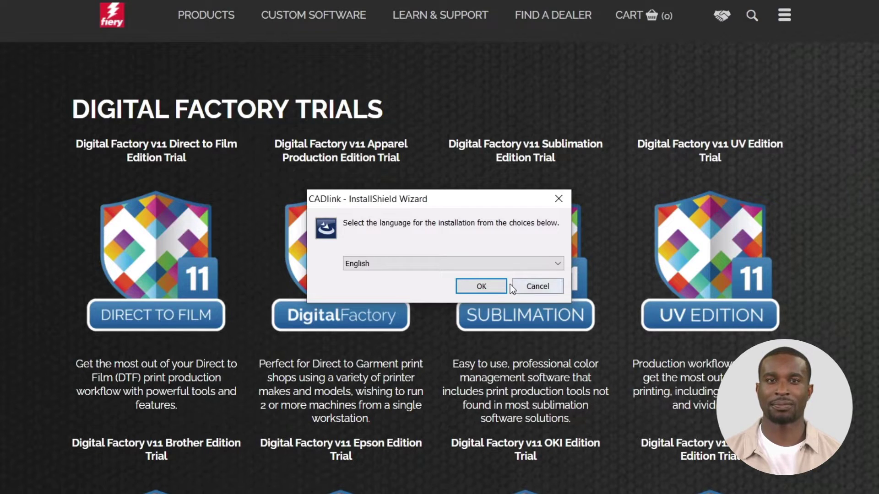
Step: Confirm English as setup language, pass the welcome page and accept the license terms
left_click(494, 289)
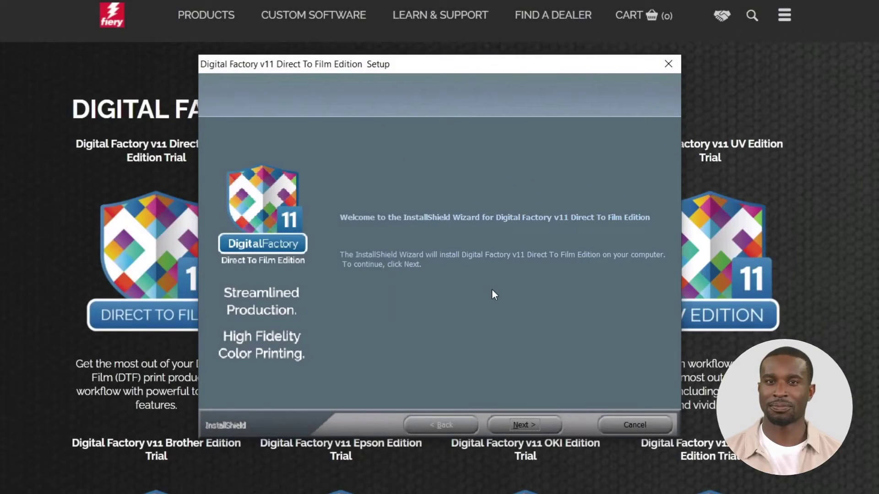
left_click(533, 425)
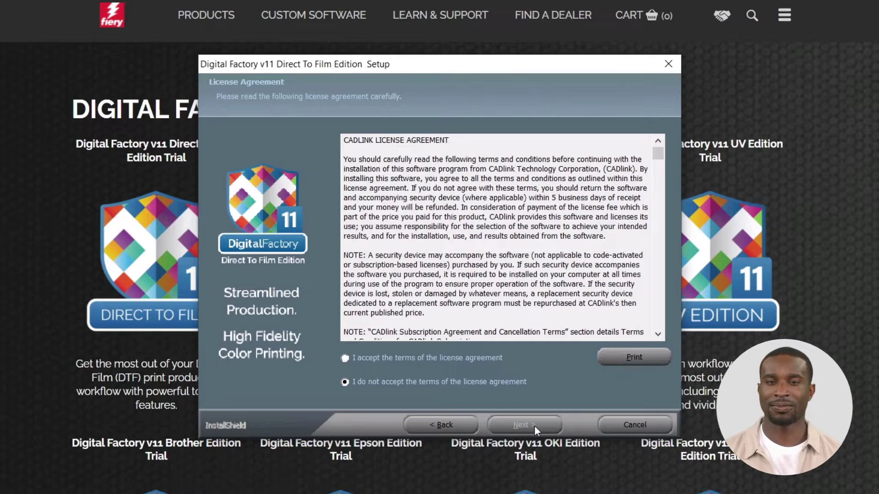
left_click(430, 362)
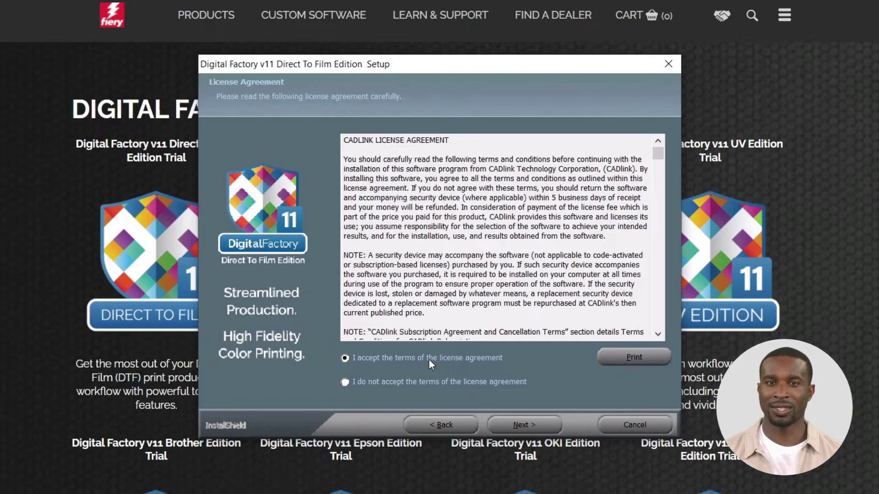
left_click(520, 426)
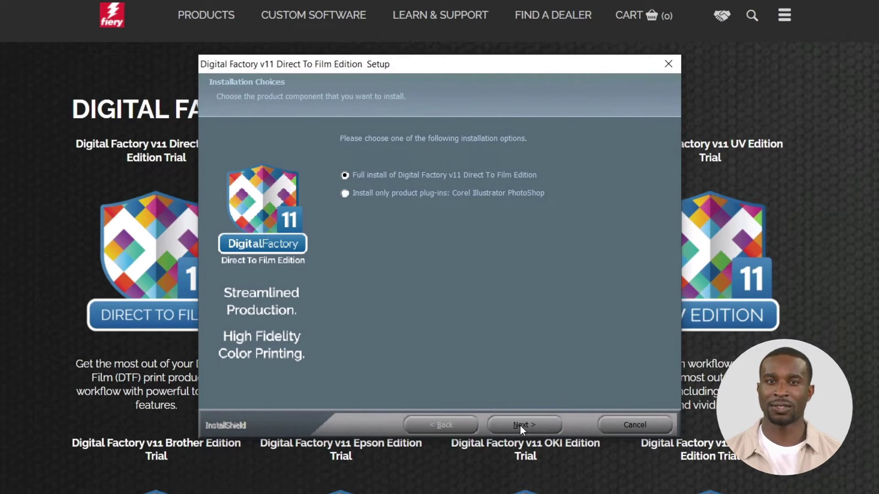
Step: Keep full install, destination C:\Digital Factory v11 Direct To Film Edition and the default program folder
left_click(520, 425)
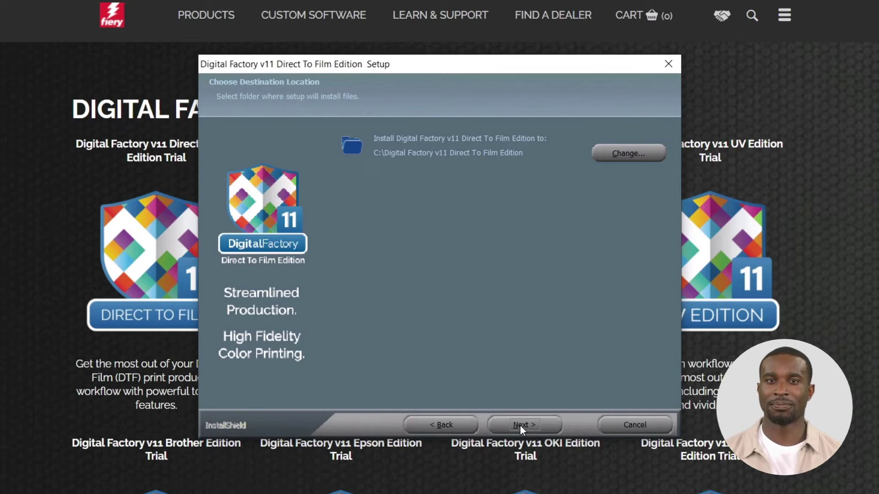
left_click(520, 426)
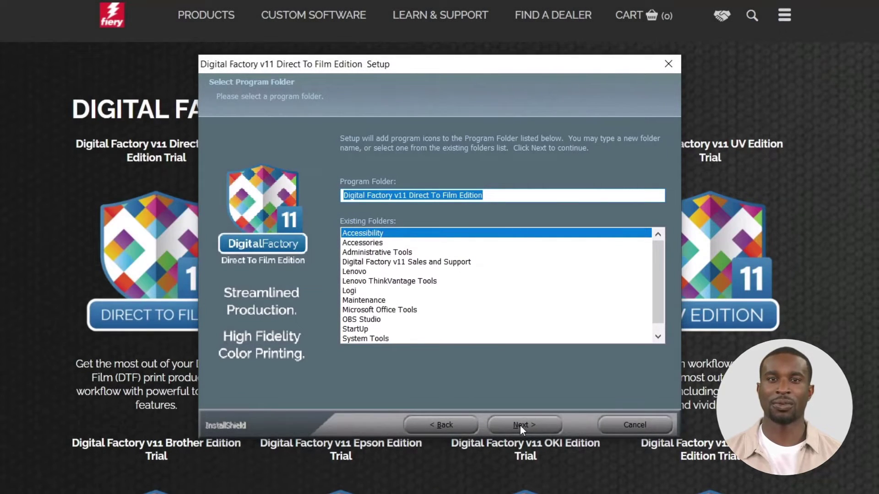
left_click(520, 426)
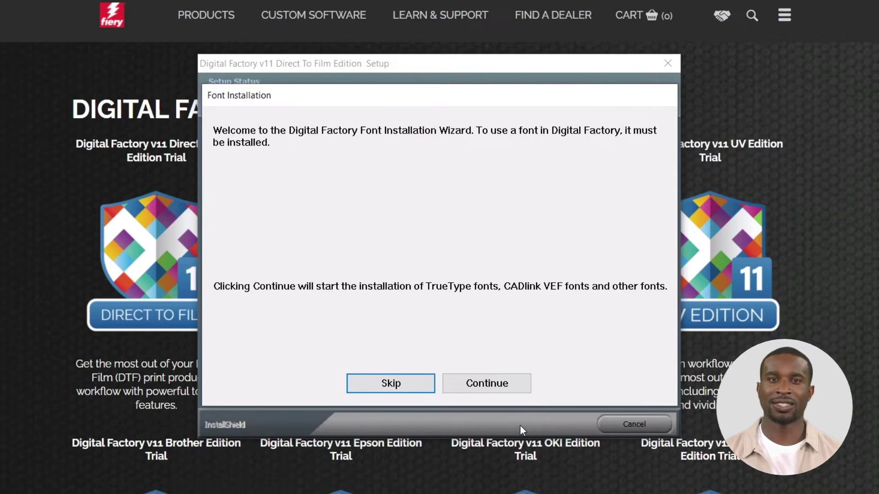
Step: Install the fonts plus additional fonts found on the drives, then finish the wizard
left_click(509, 384)
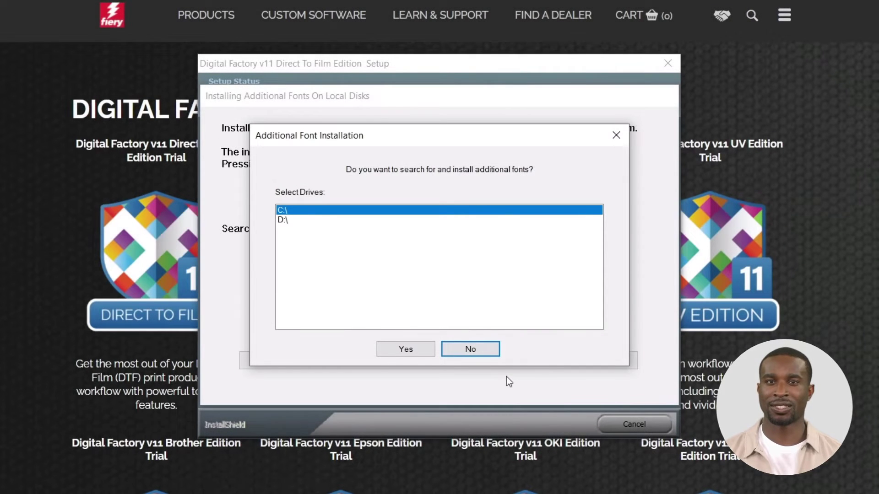
left_click(405, 349)
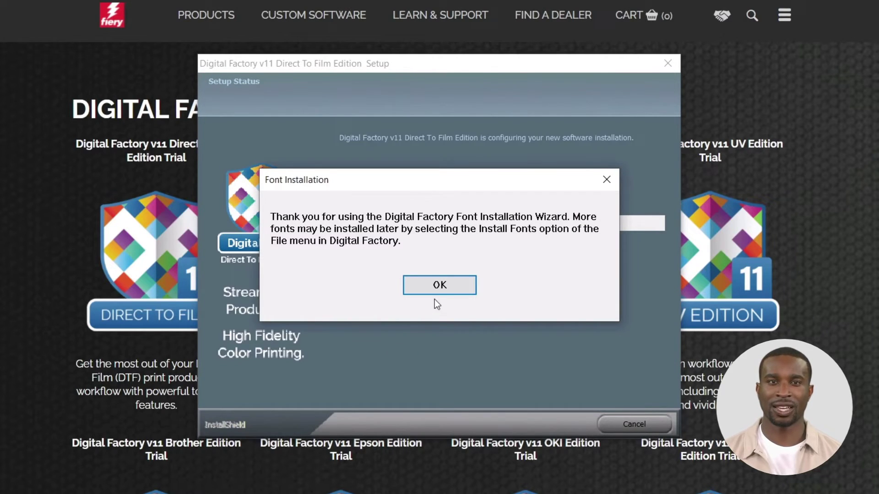
left_click(436, 285)
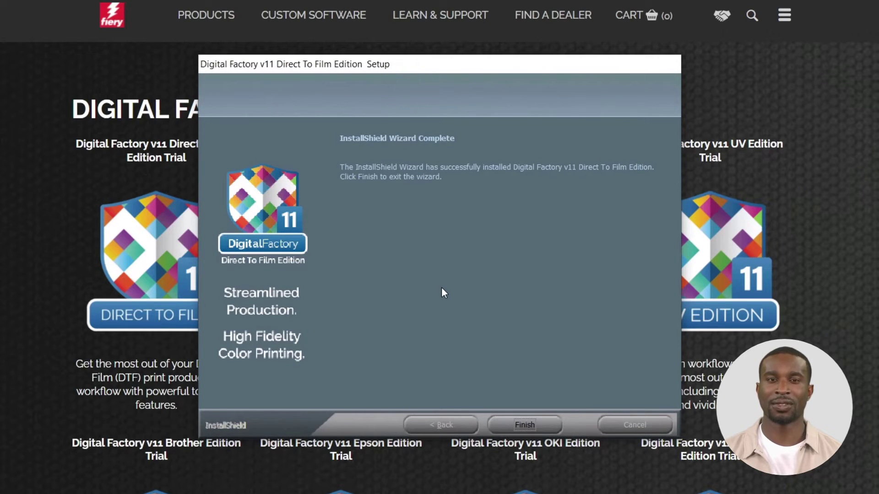
left_click(512, 426)
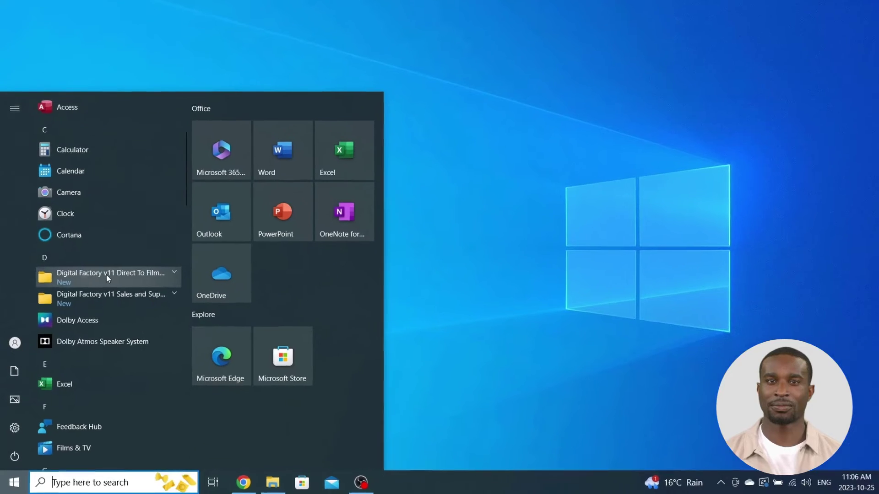
Step: Launch Digital Factory v11 Direct To Film Edition from its Start menu folder
left_click(106, 275)
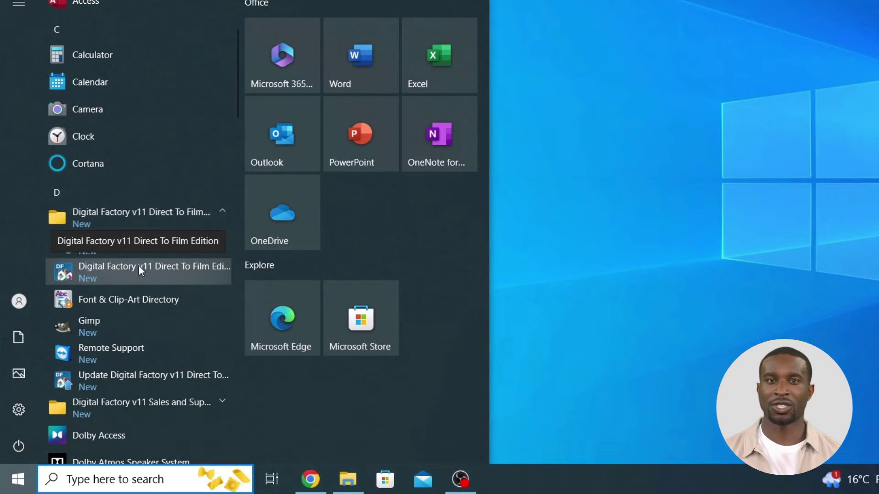
left_click(138, 267)
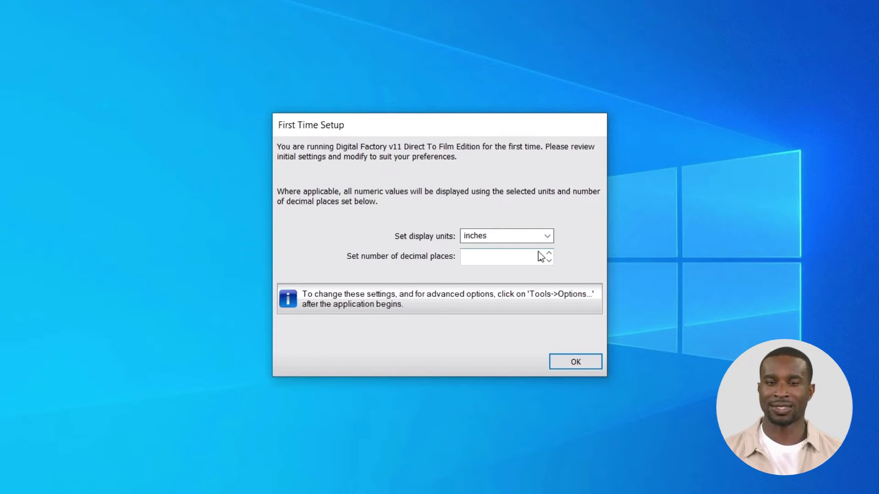
Step: Accept the inch display units in First Time Setup and acknowledge the registration notice
left_click(567, 364)
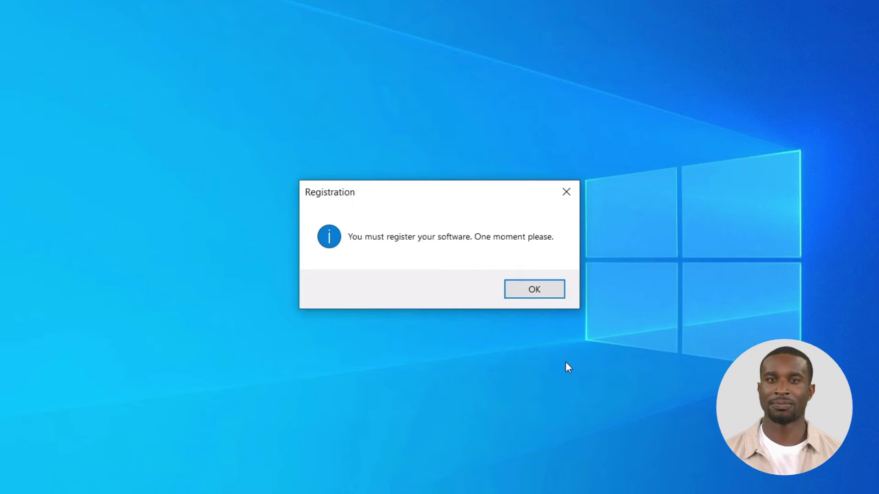
left_click(534, 291)
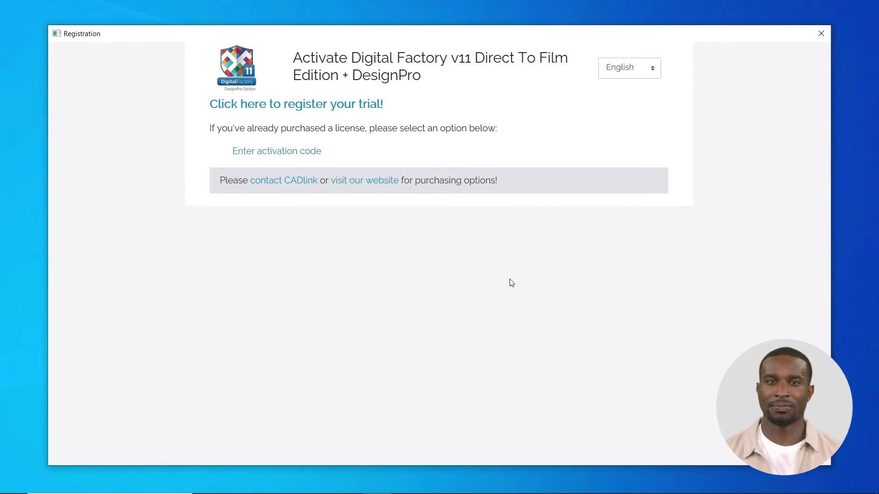
Step: Open the trial registration form and submit it with REGISTER MY PRODUCT
left_click(345, 108)
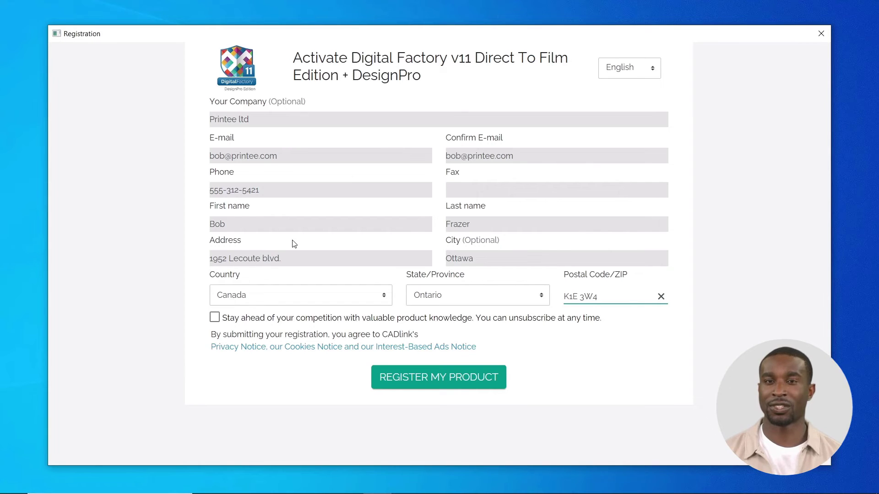
left_click(435, 384)
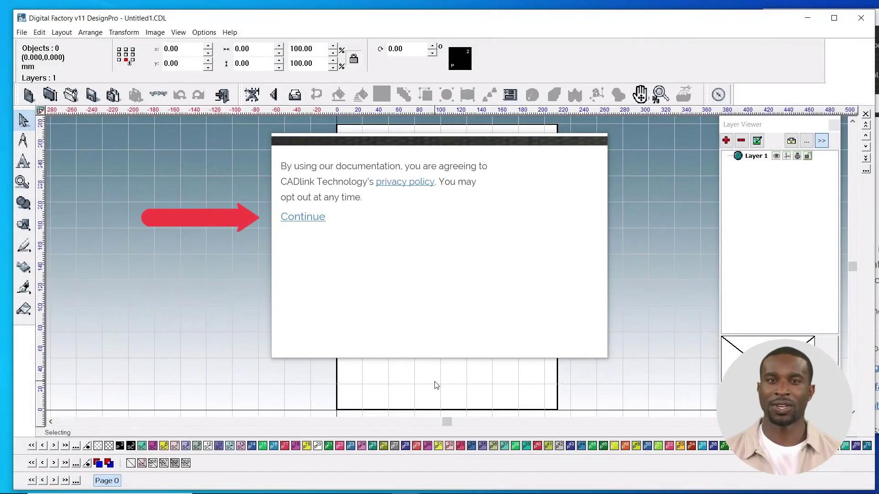
Step: Dismiss the documentation notice and 15-day trial message, and minimise the Compass help window
left_click(304, 219)
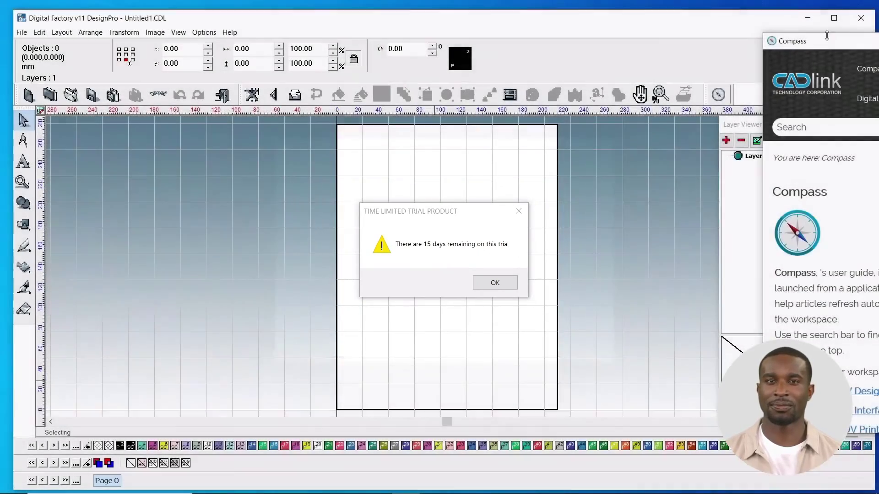
left_click_drag(825, 20, 521, 62)
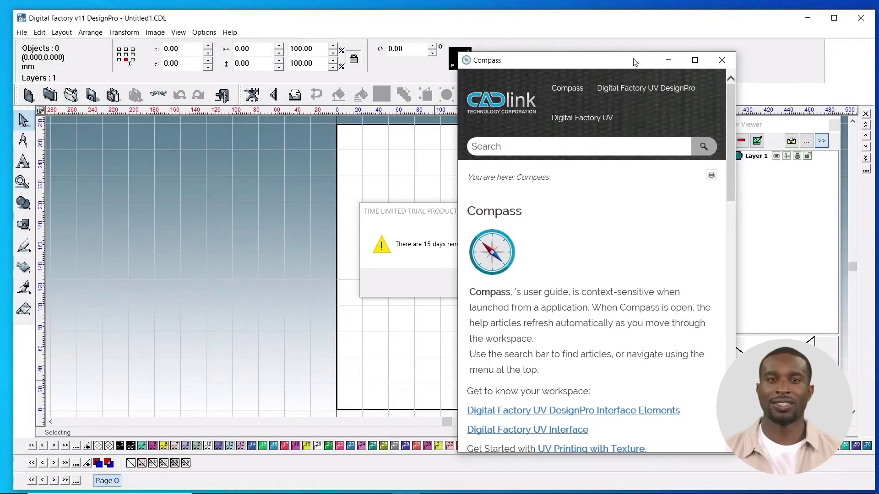
left_click(675, 59)
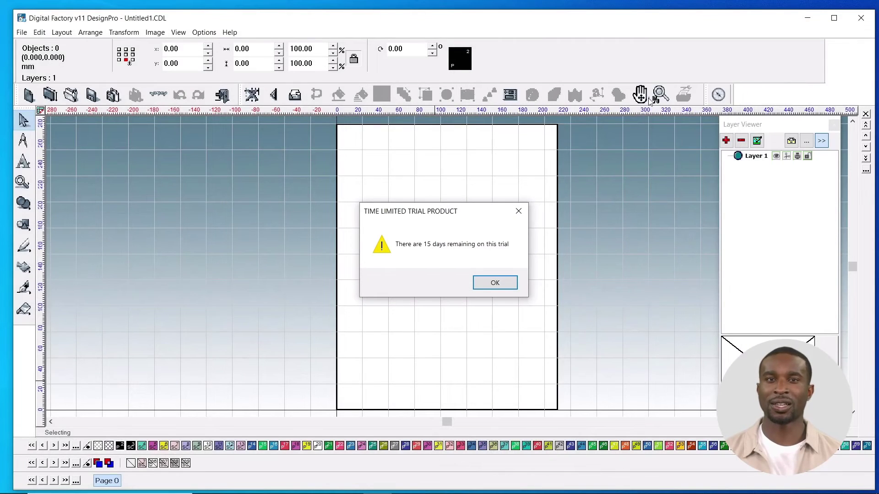
left_click(510, 286)
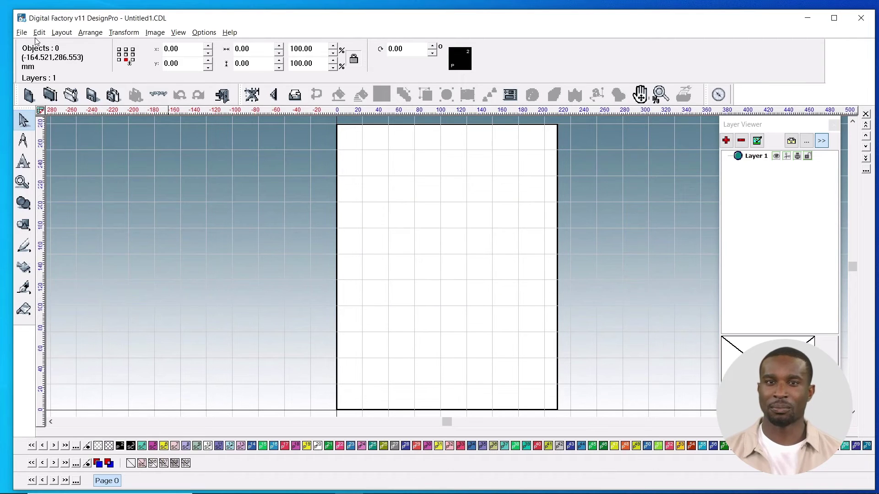
Step: Launch Digital Factory from DesignPro's File menu, acknowledging the registration reminder along the way
left_click(21, 33)
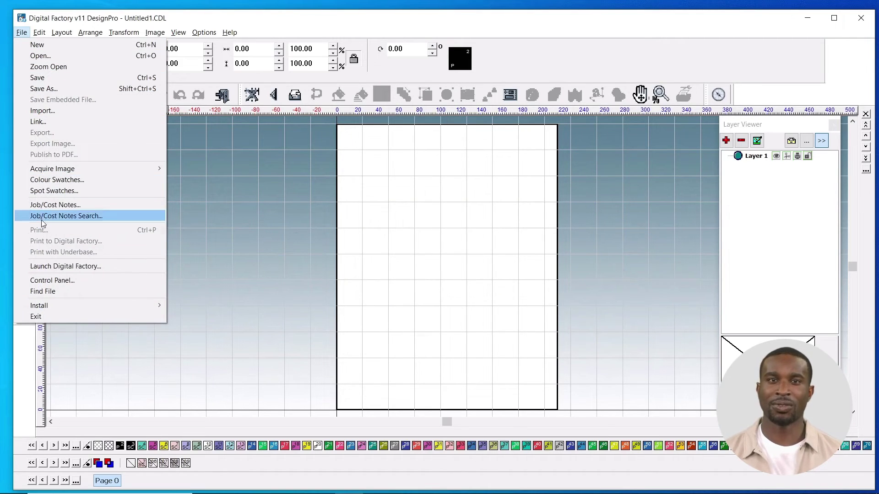
left_click(51, 266)
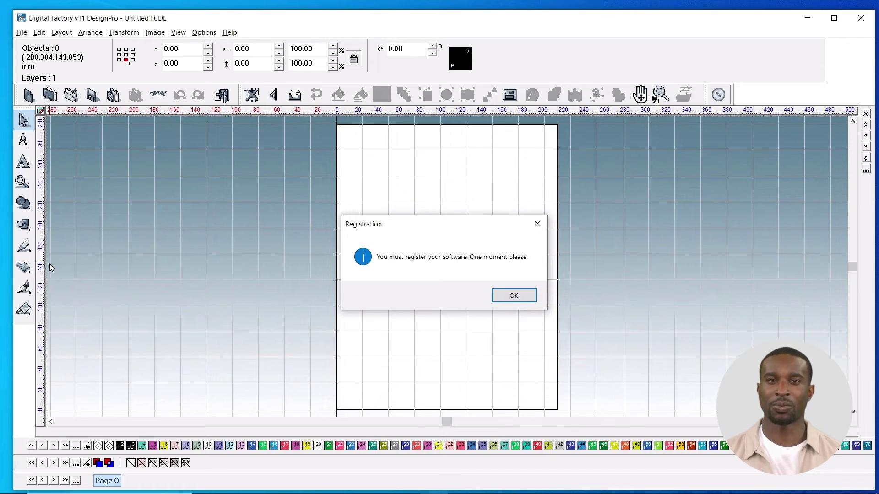
left_click(522, 296)
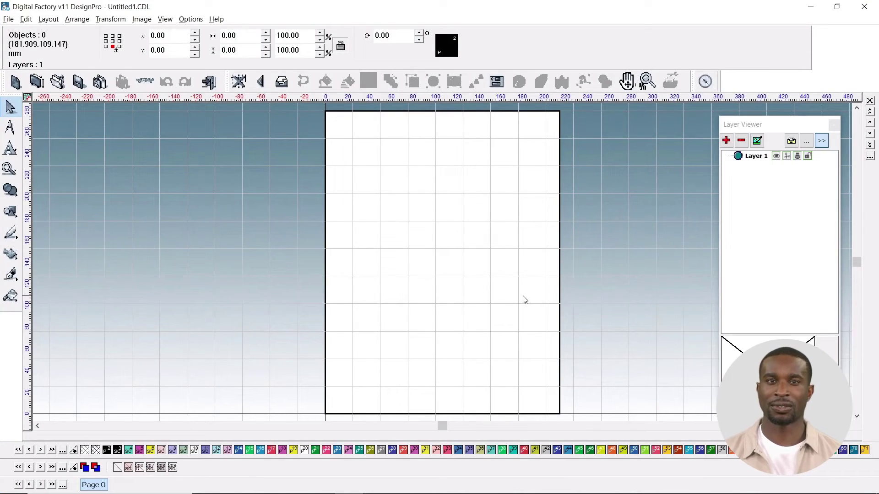
left_click(8, 20)
left_click(37, 253)
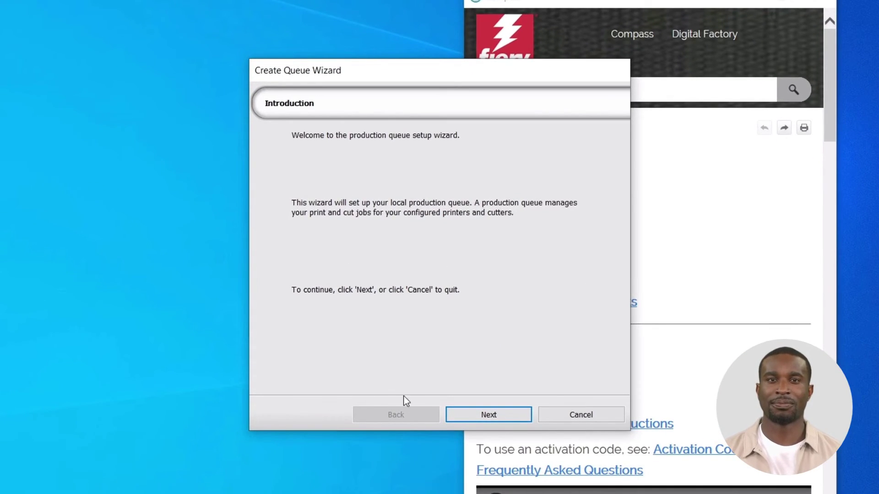
Step: Advance the Create Queue Wizard past the Introduction and Connect Your Device pages
left_click(465, 419)
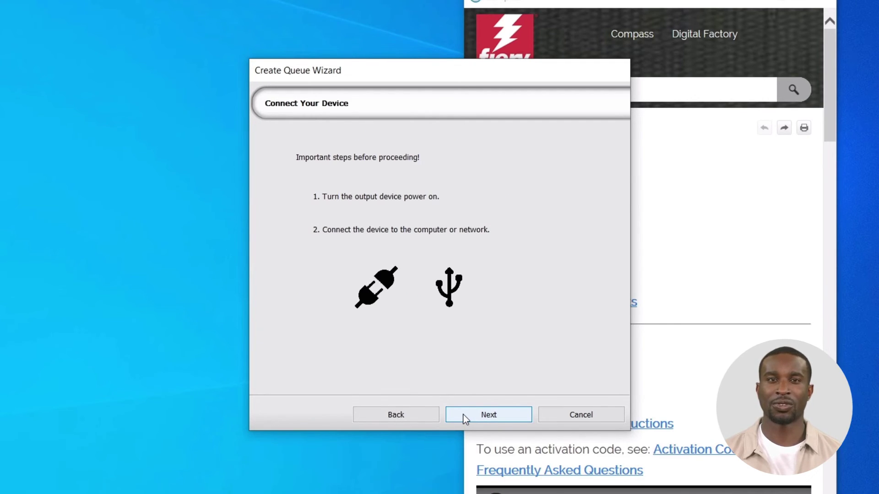
left_click(466, 419)
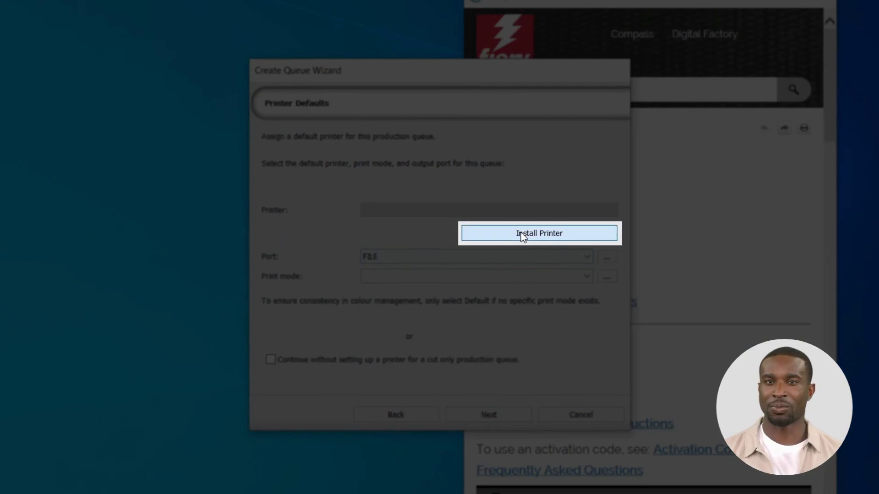
Step: Search for 'au' and pick Audley 24 as the printer driver to install
left_click(523, 235)
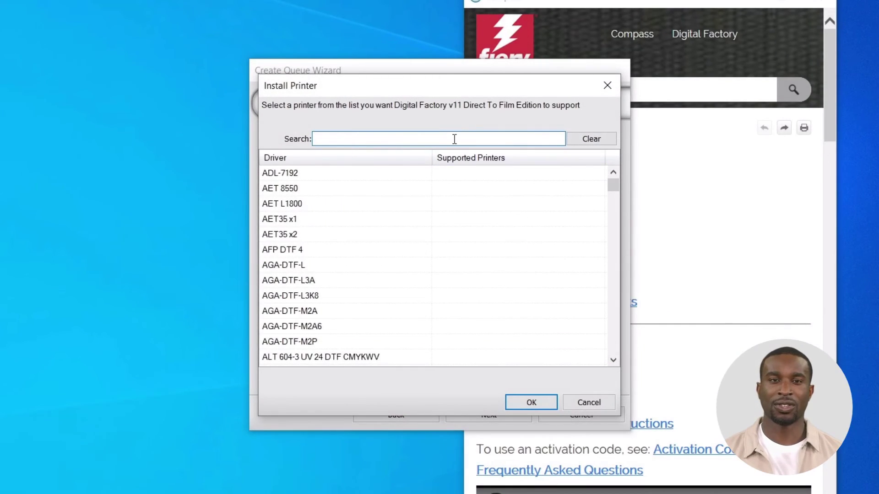
type("au")
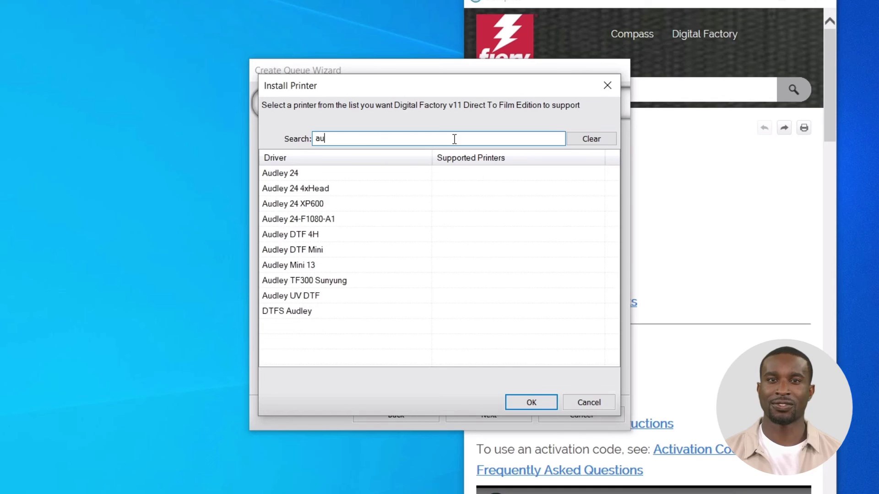
left_click(332, 177)
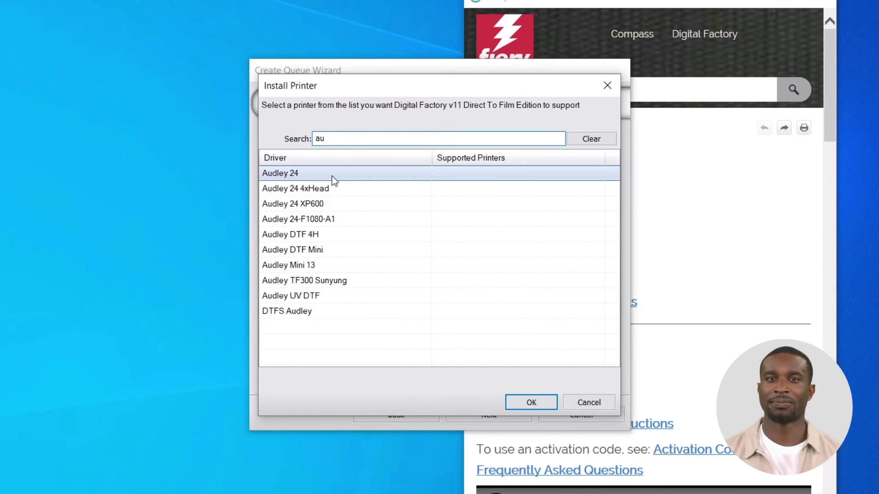
left_click(520, 402)
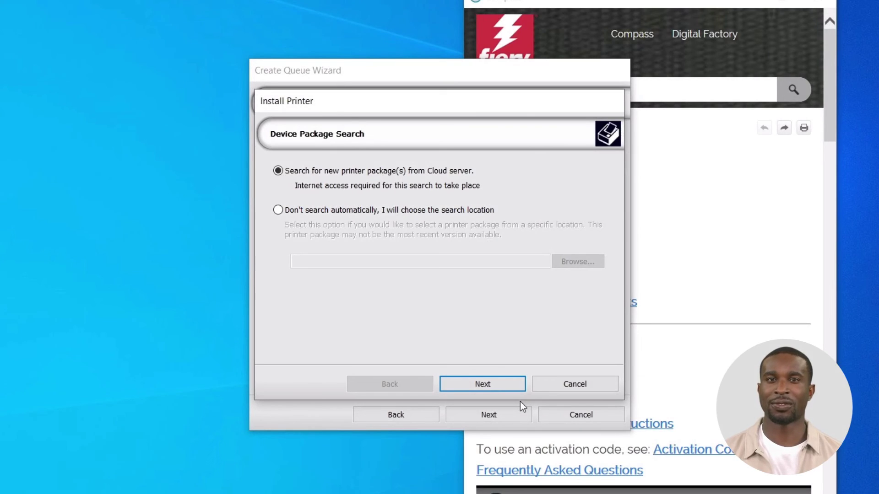
Step: Download the Audley 24 package version 1.7 and install it on a TCP/IP port with default settings
left_click(506, 379)
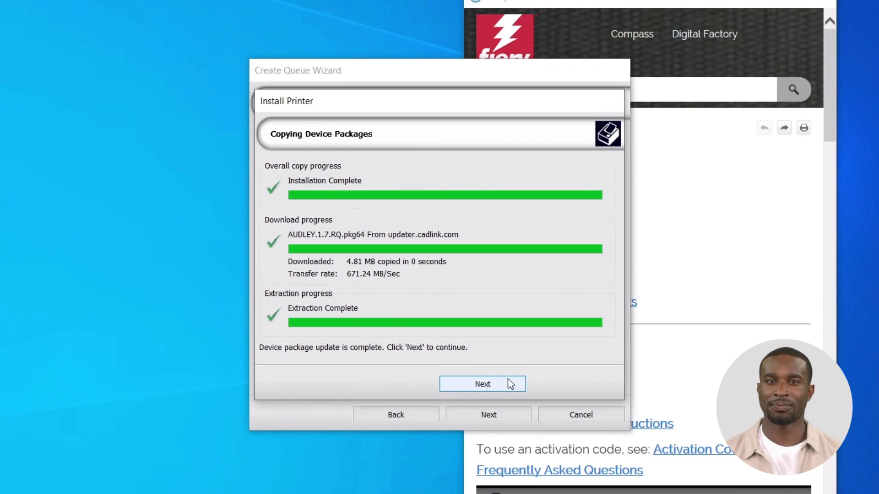
left_click(508, 380)
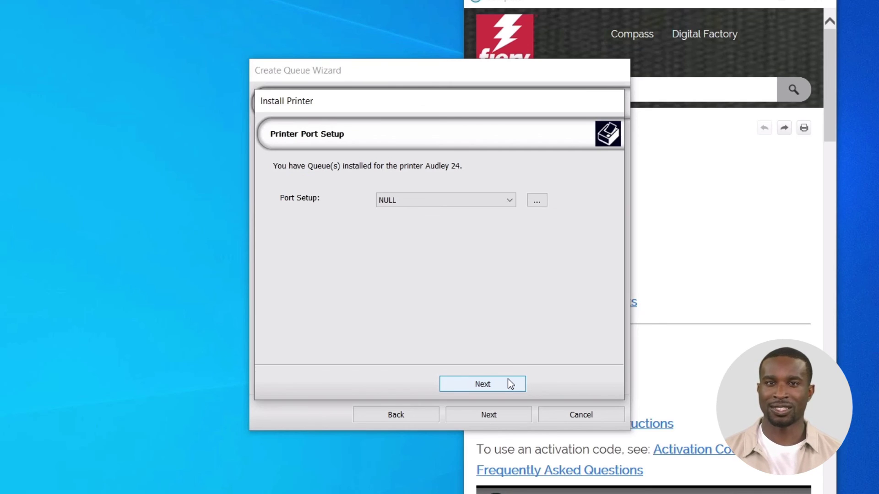
left_click(493, 202)
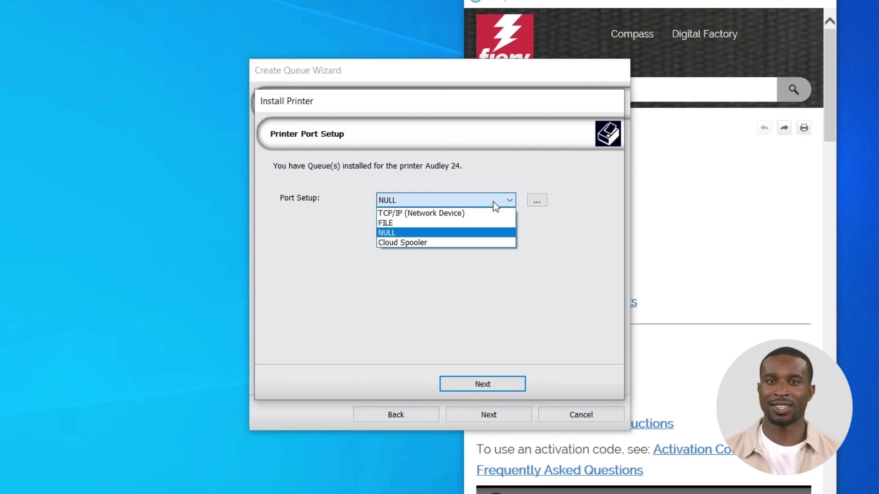
left_click(493, 214)
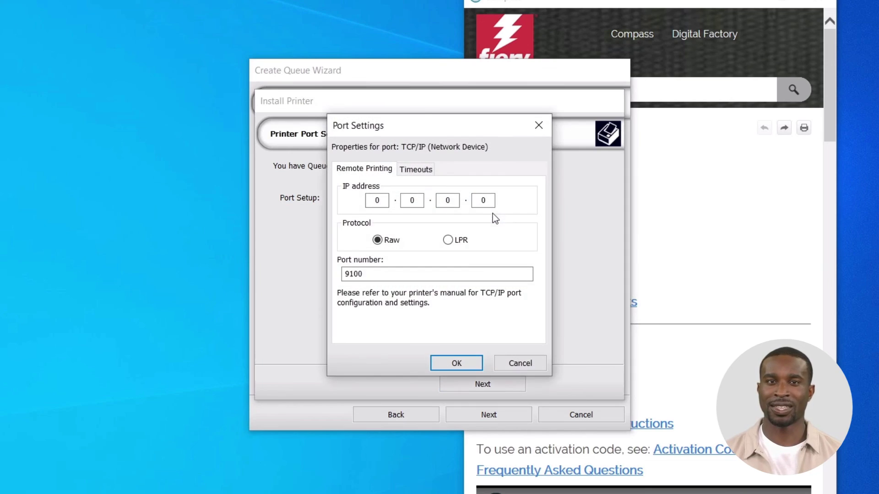
left_click(471, 360)
left_click(477, 382)
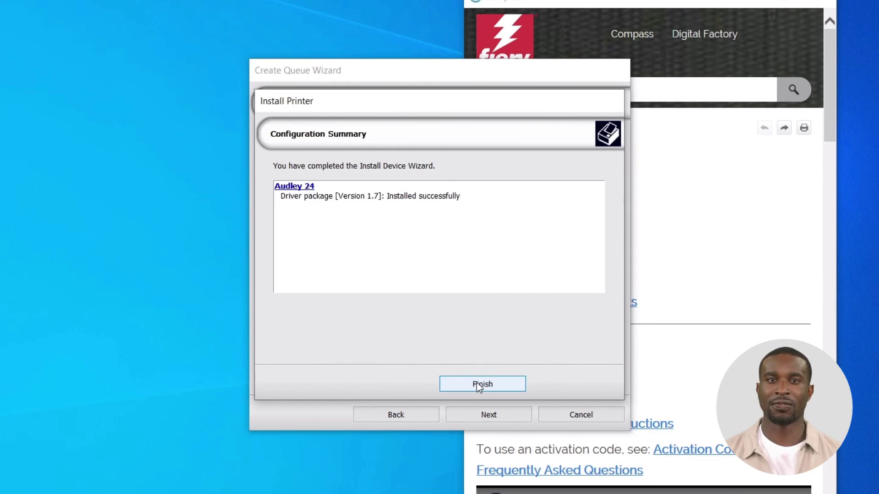
Step: Finish the wizard and allow the PSQueue printer queue through Windows Defender Firewall
left_click(477, 382)
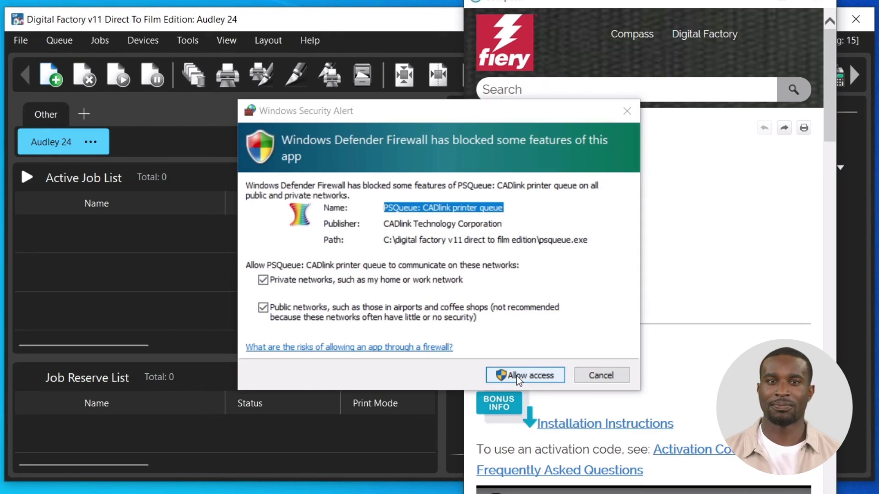
left_click(516, 375)
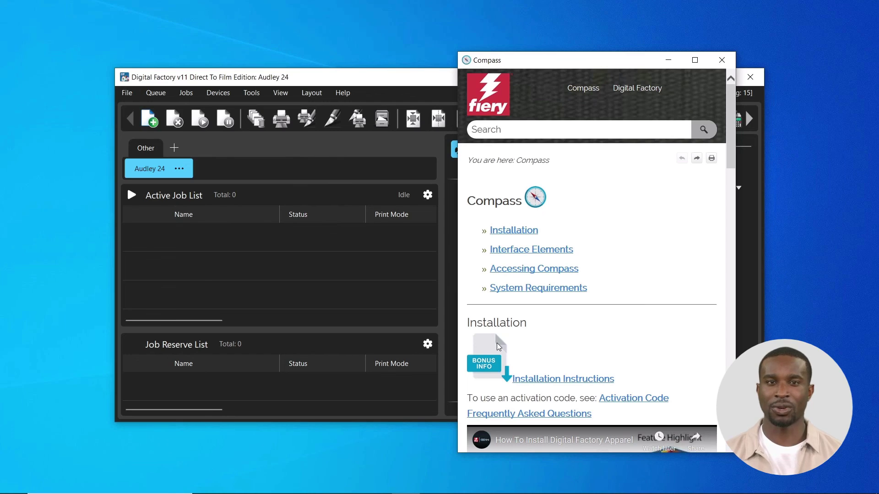
left_click(642, 77)
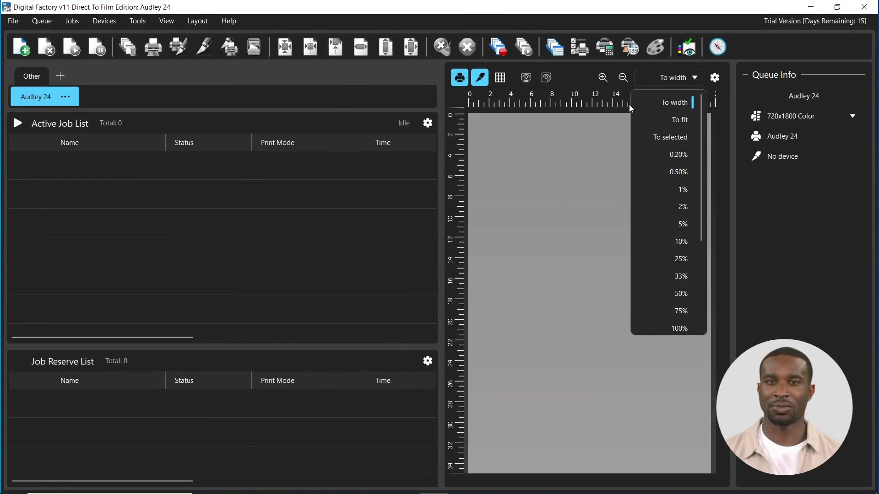
left_click(605, 151)
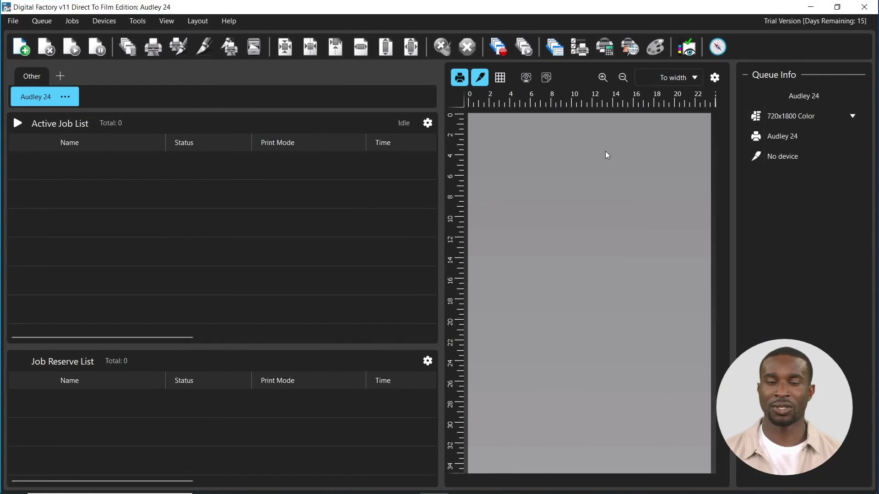